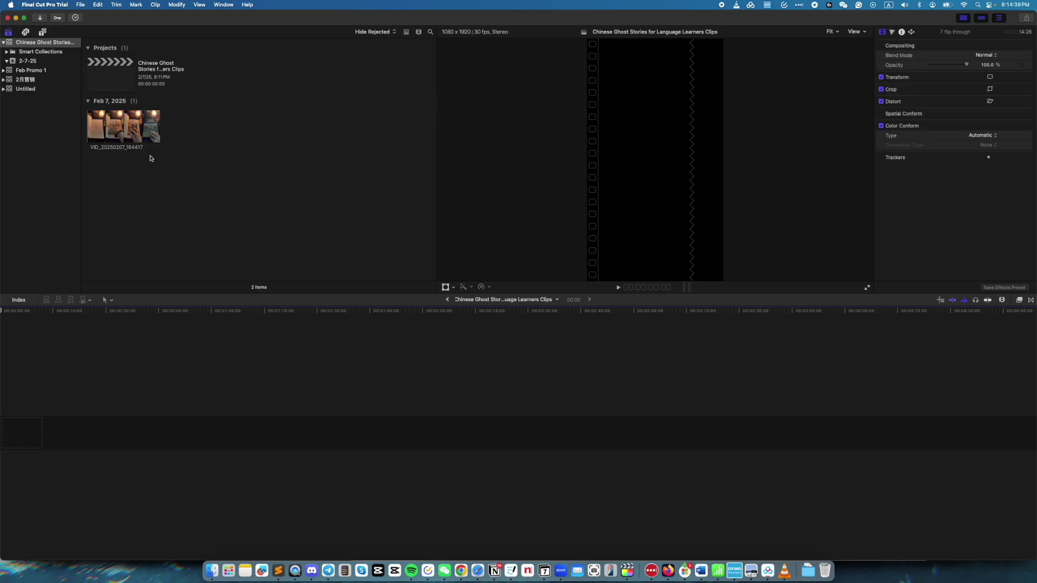
- Drop VID_20250207_164417 into the empty timeline, accepting the Vertical 1080x1920 30p settings
key("alt+super+2")
left_click(135, 158)
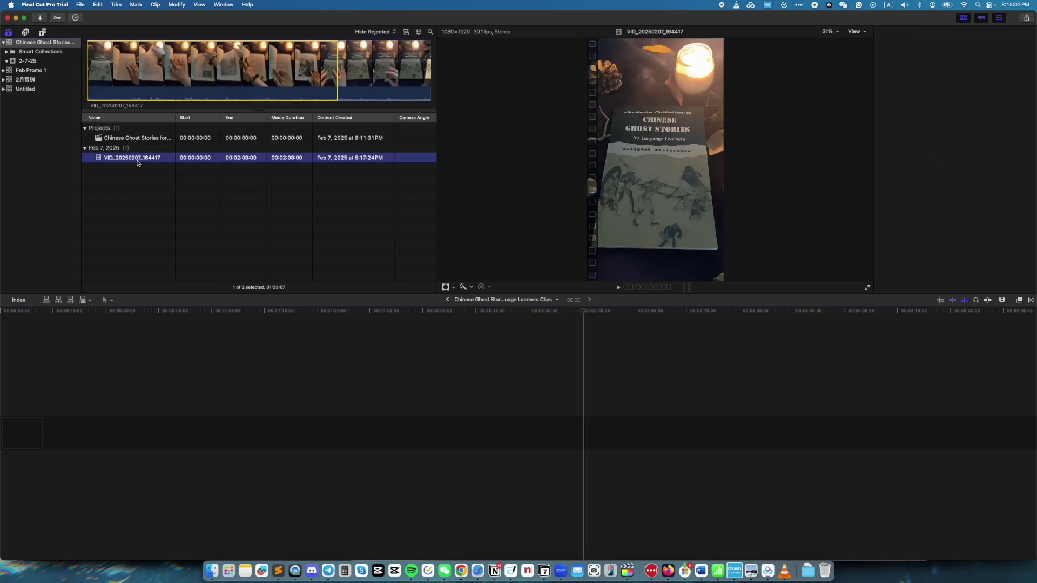
left_click_drag(145, 162, 5, 425)
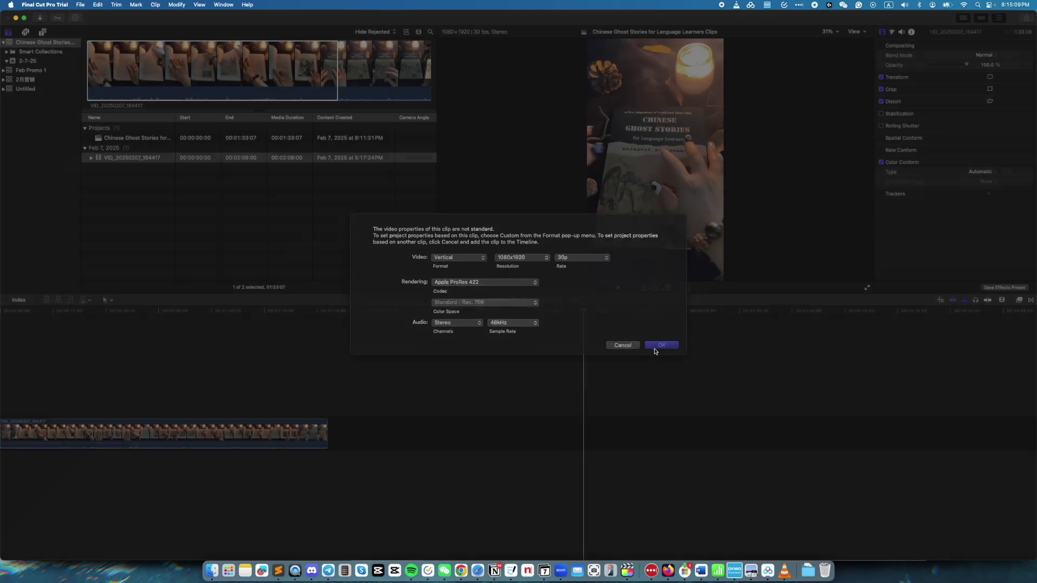
left_click(661, 346)
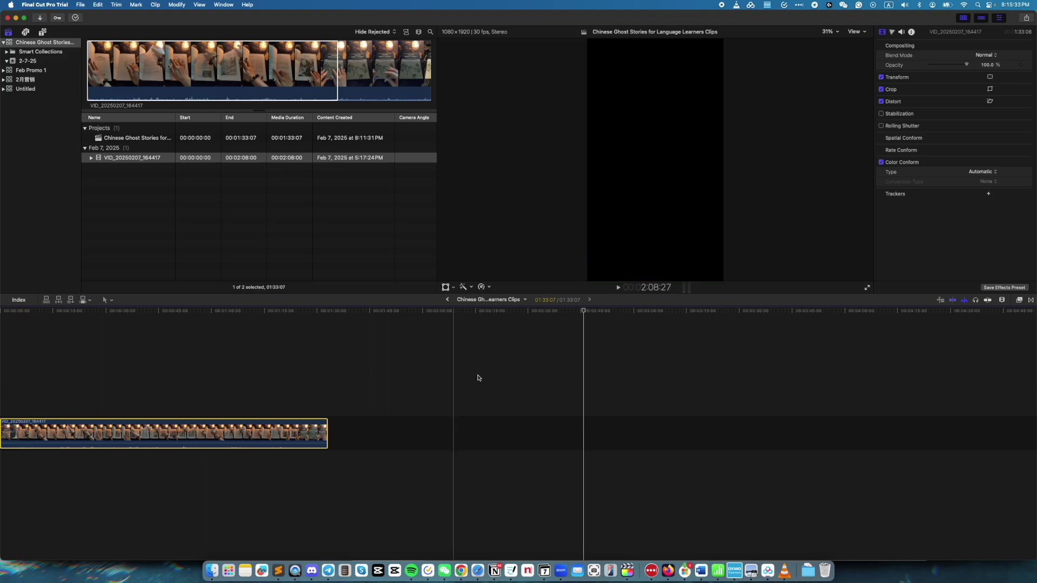
- Blade the footage at the page turns and trim away unwanted stretches, leaving 1:18:11
key("super+equal")
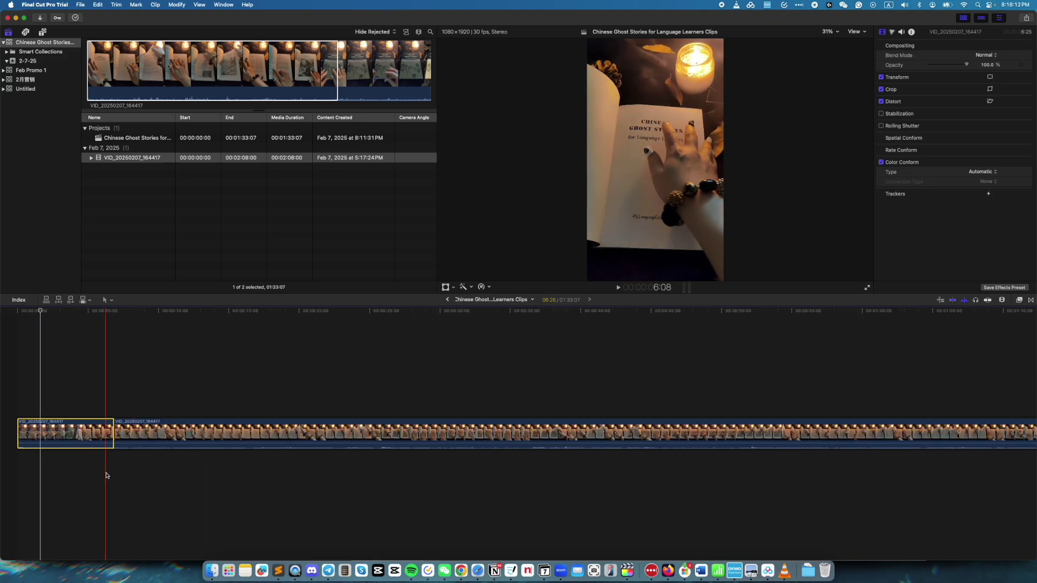
key("alt+bracketleft")
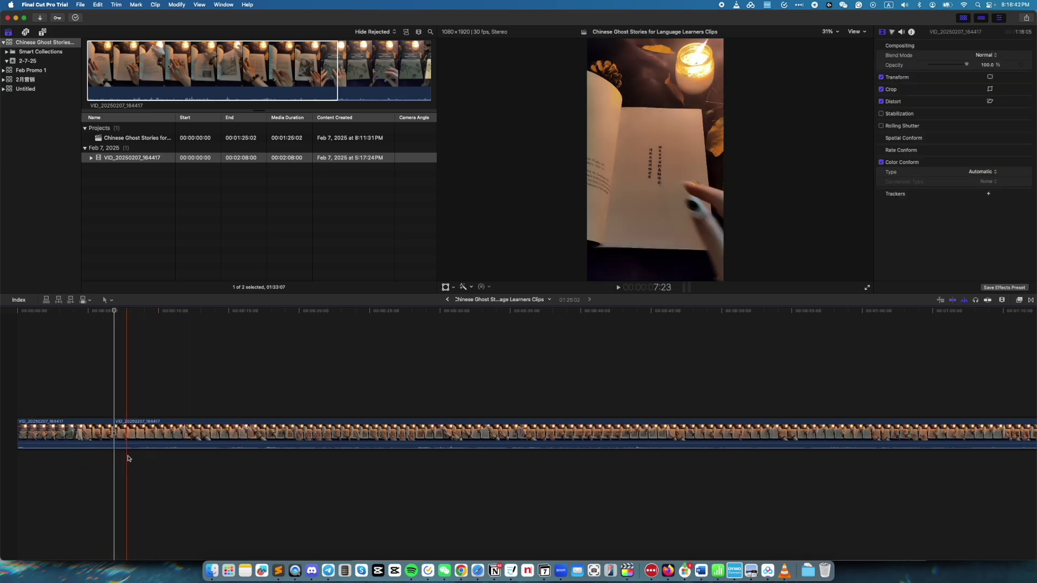
key("super+space")
key("Escape")
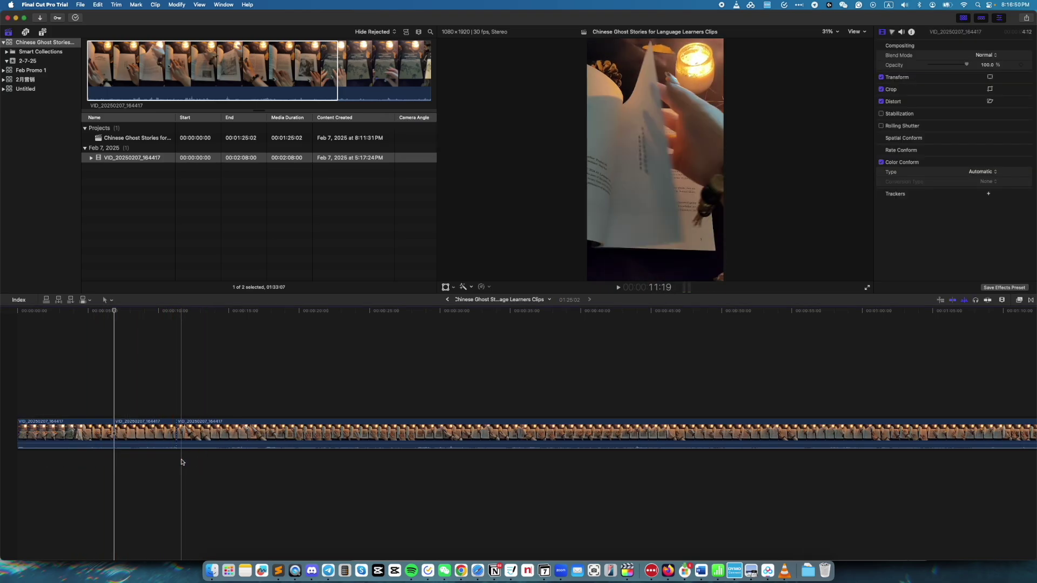
key("super+b")
key("super+b")
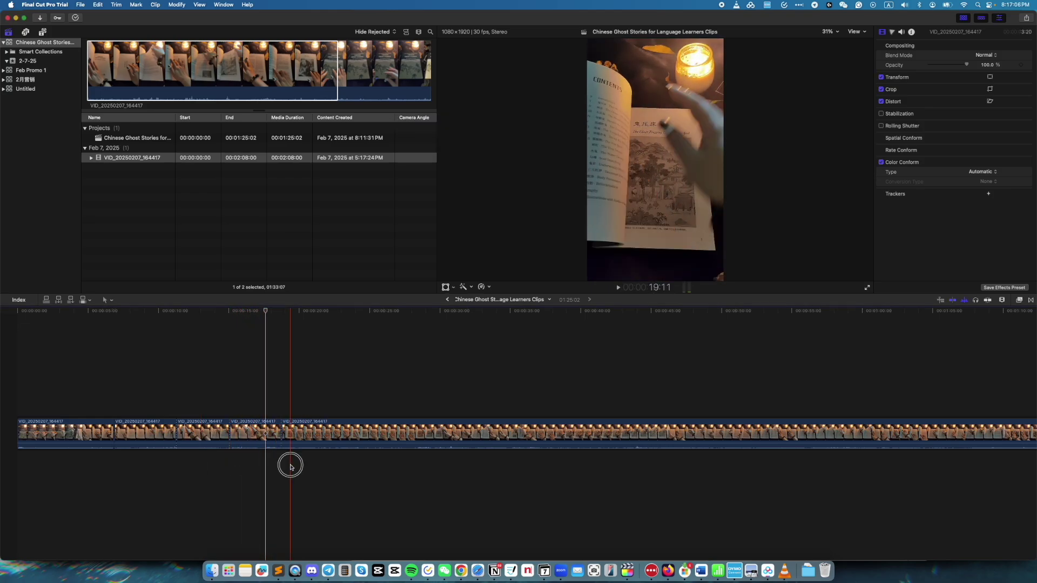
key("super+b")
key("Delete")
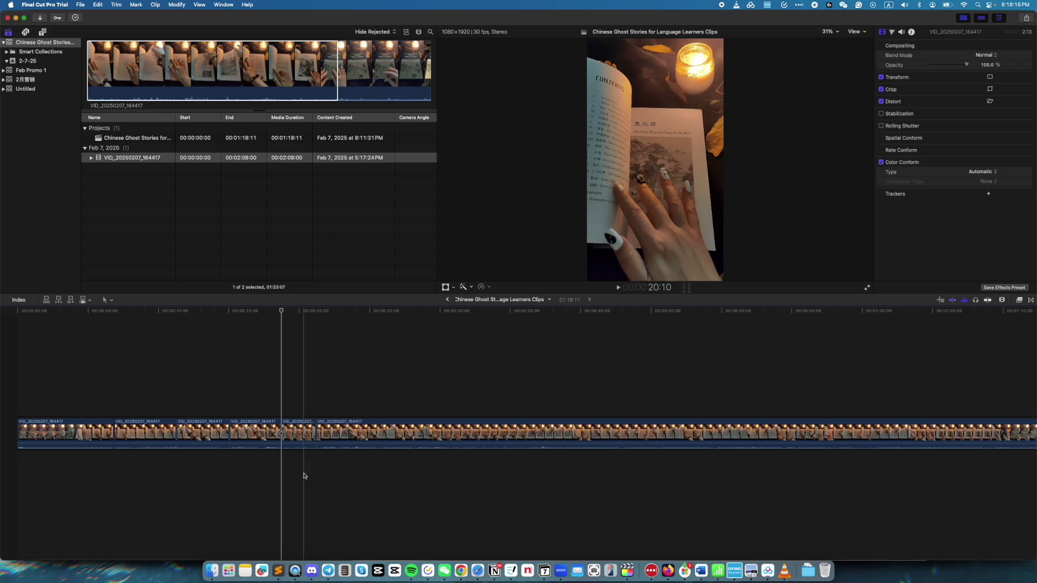
- Make the first timeline section a compound clip named 'Clip 1 cover page'
left_click(85, 438)
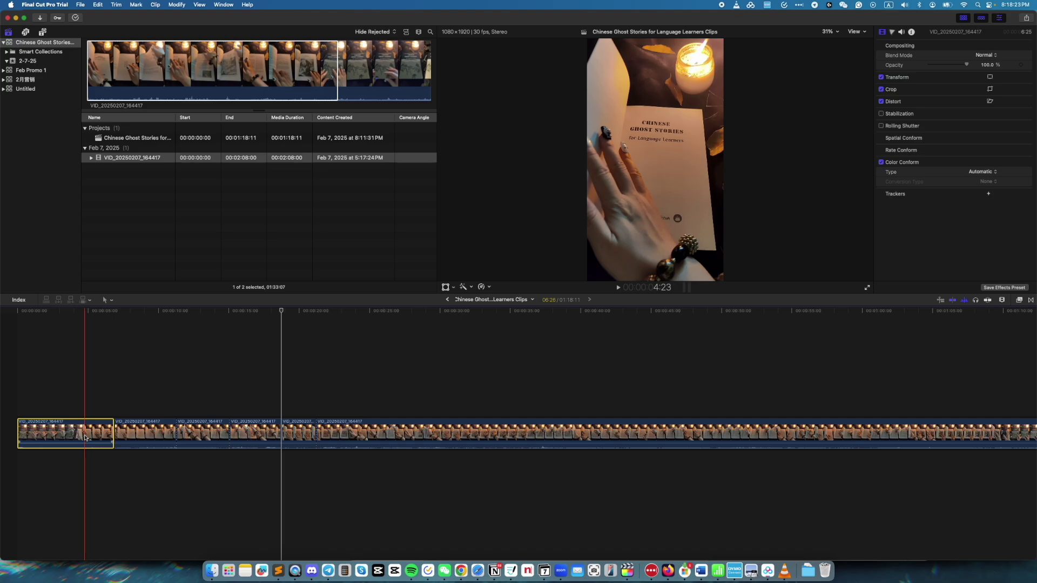
right_click(85, 437)
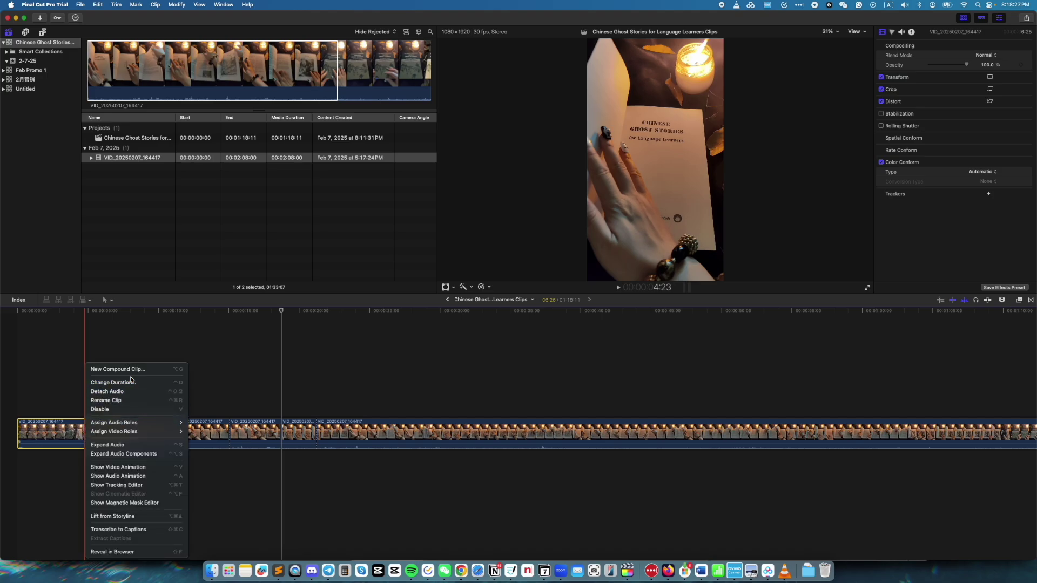
left_click(166, 373)
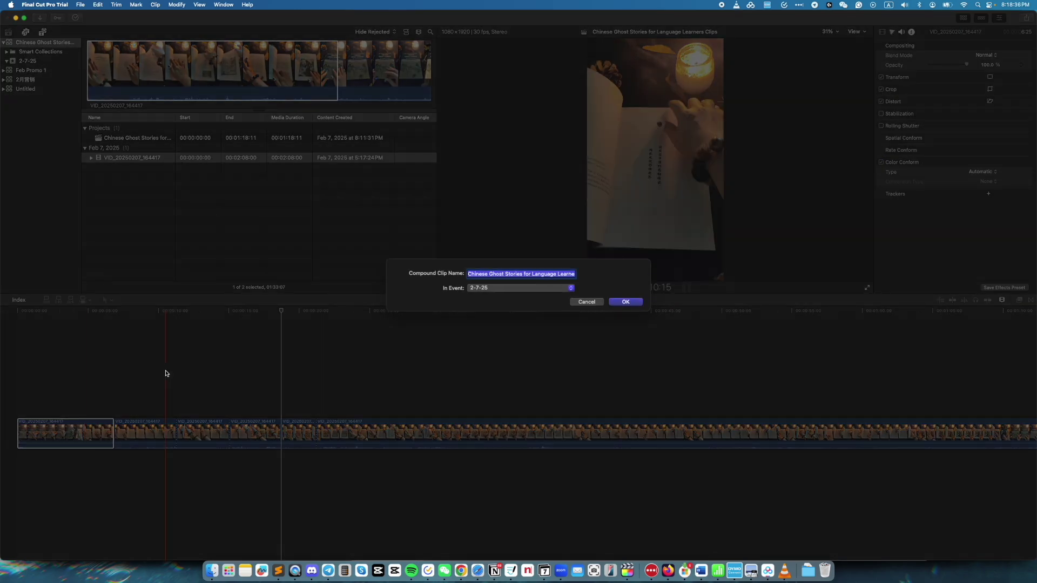
type("Clip 1")
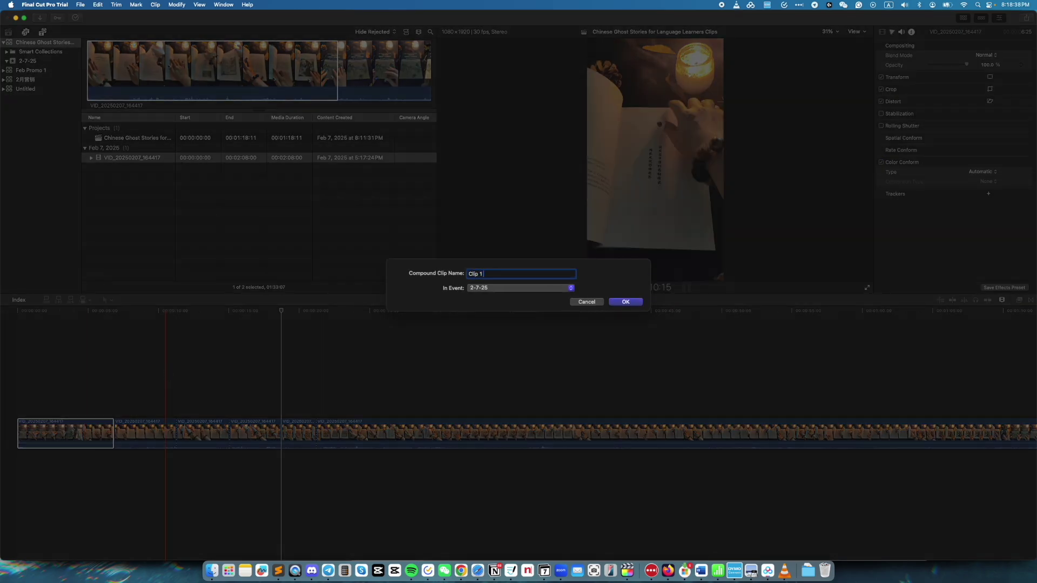
type(" cover page")
key("Return")
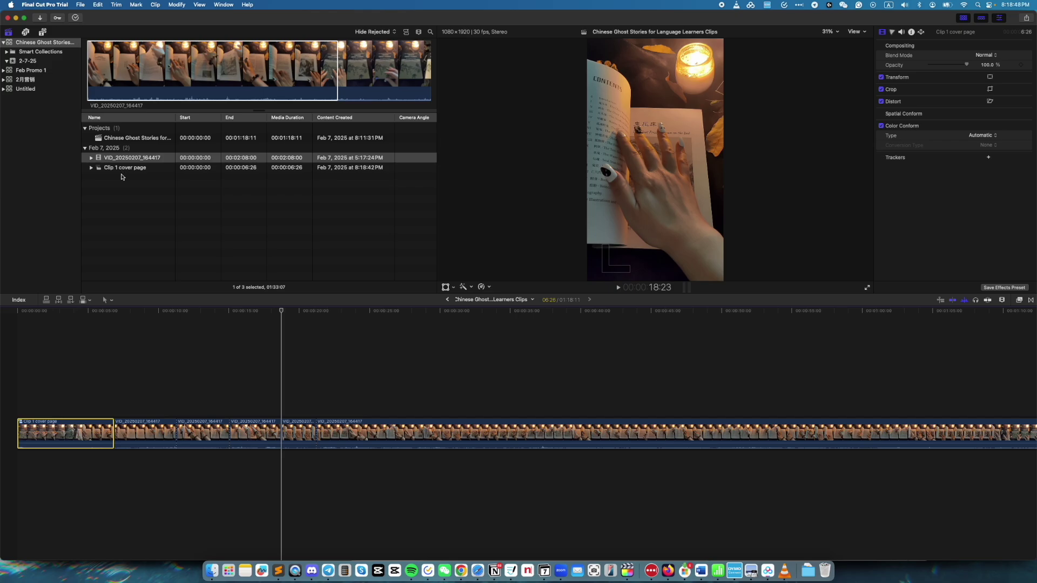
- Make the second timeline section a compound clip named 'Clip 2 welcome'
left_click(142, 434)
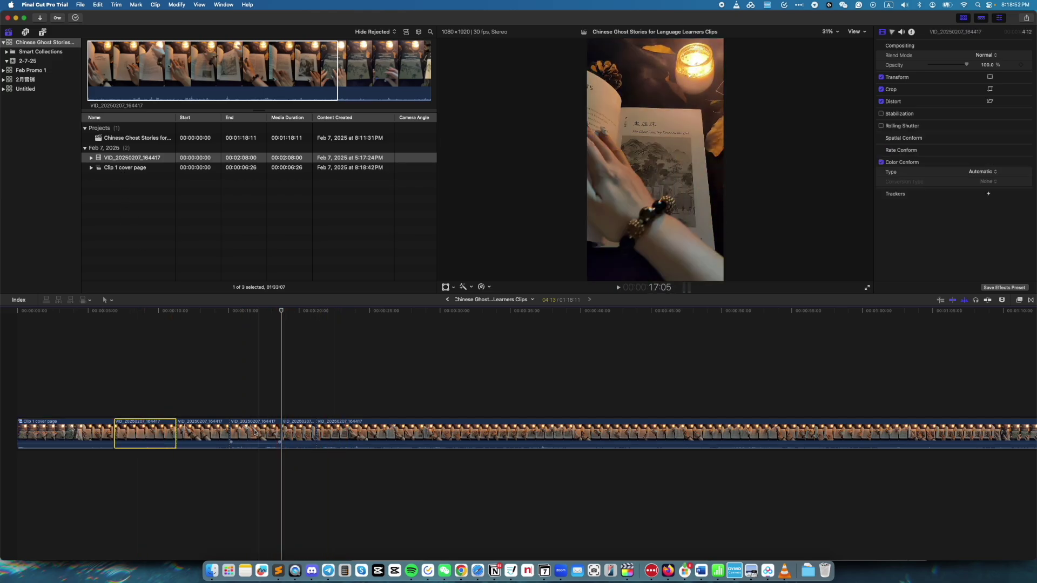
key("alt+g")
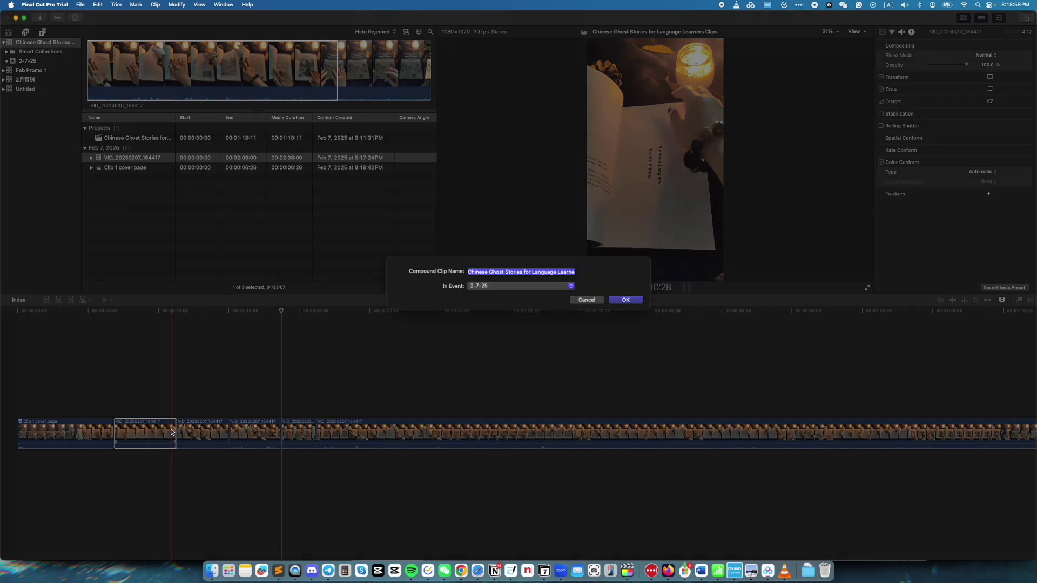
type("Clip 2 welcome int")
key("Return")
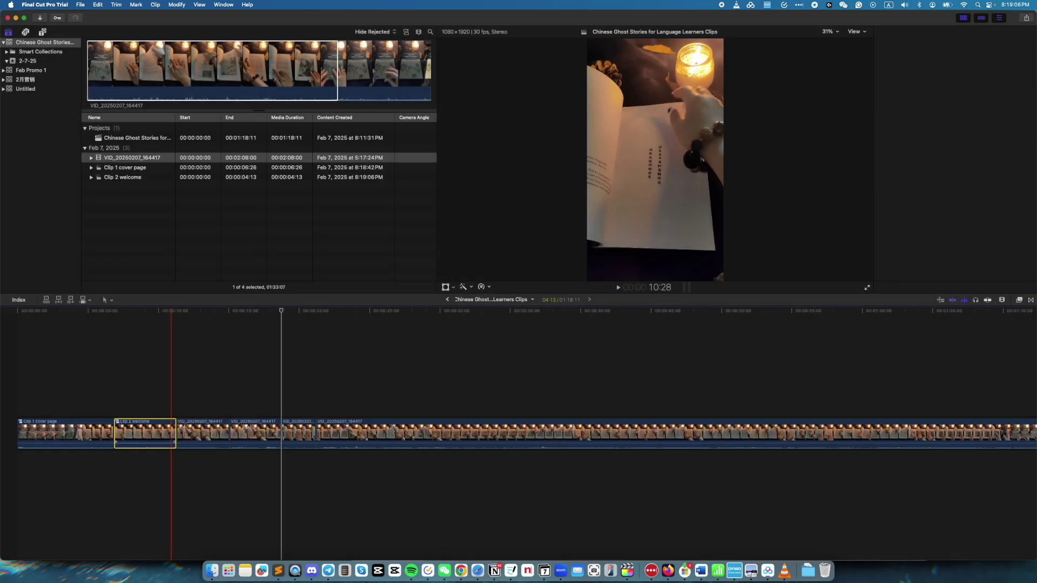
- Turn the next section into a compound clip named 'clip 3 intro paras'
left_click(199, 432)
key("alt+g")
type("clip 3 intro paras")
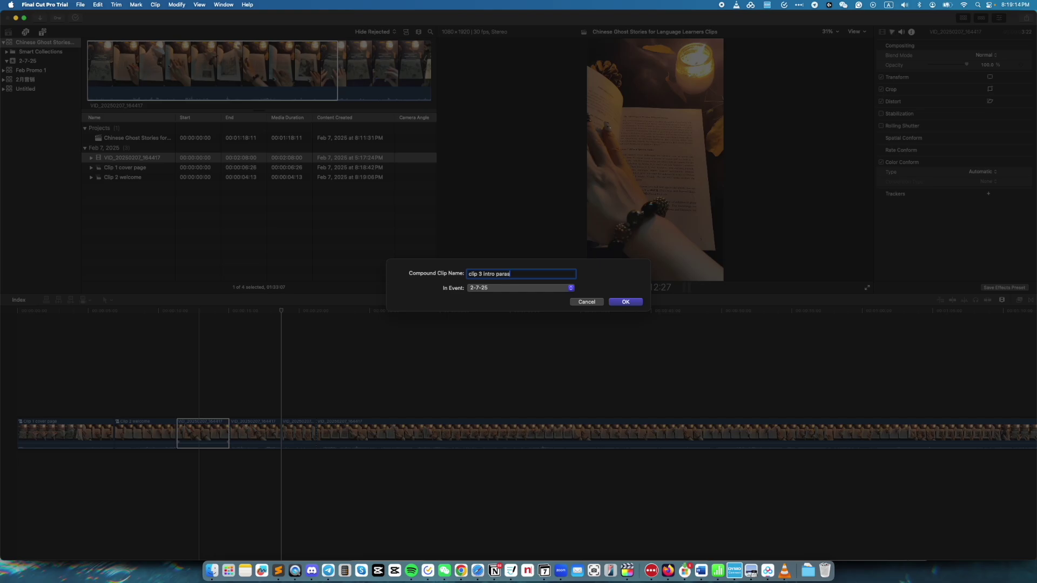
key("Return")
- Group the two remaining VID clips into a compound clip named 'clip 4 table of contents'
left_click(271, 437)
key("alt+g")
type("clip 4 table of contents")
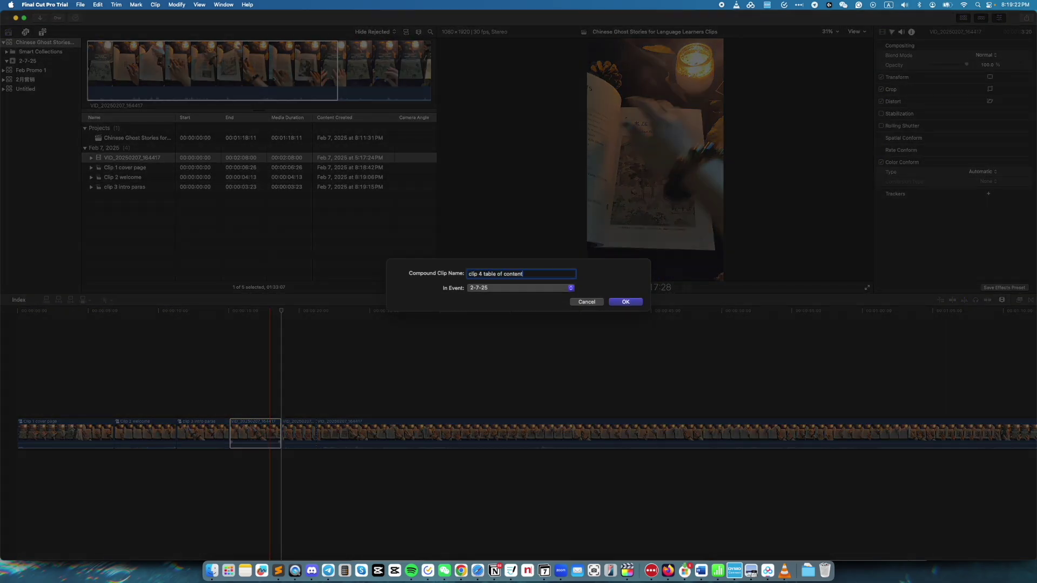
key("Escape")
left_click(289, 456)
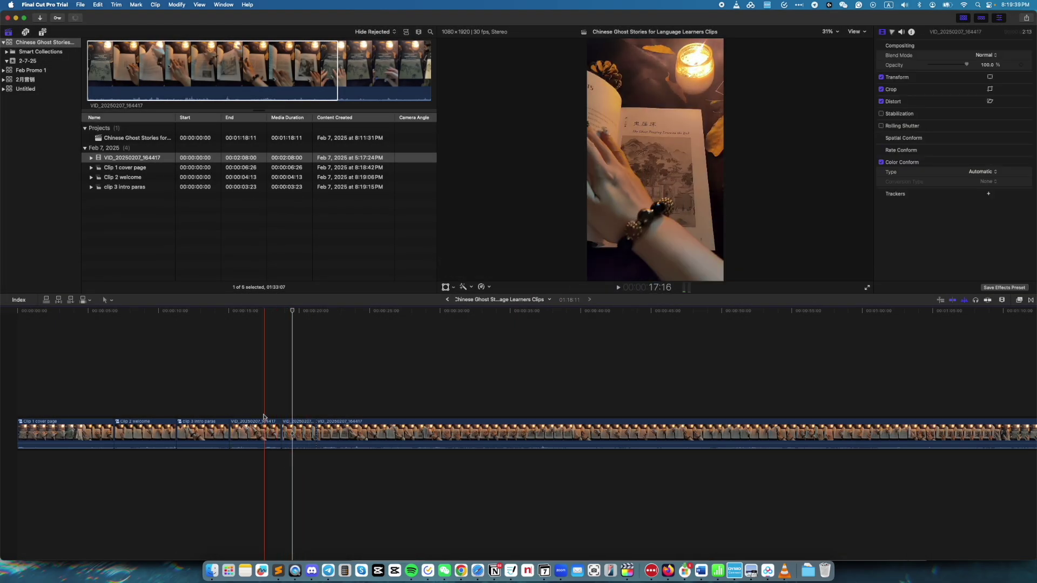
left_click_drag(258, 409, 297, 455)
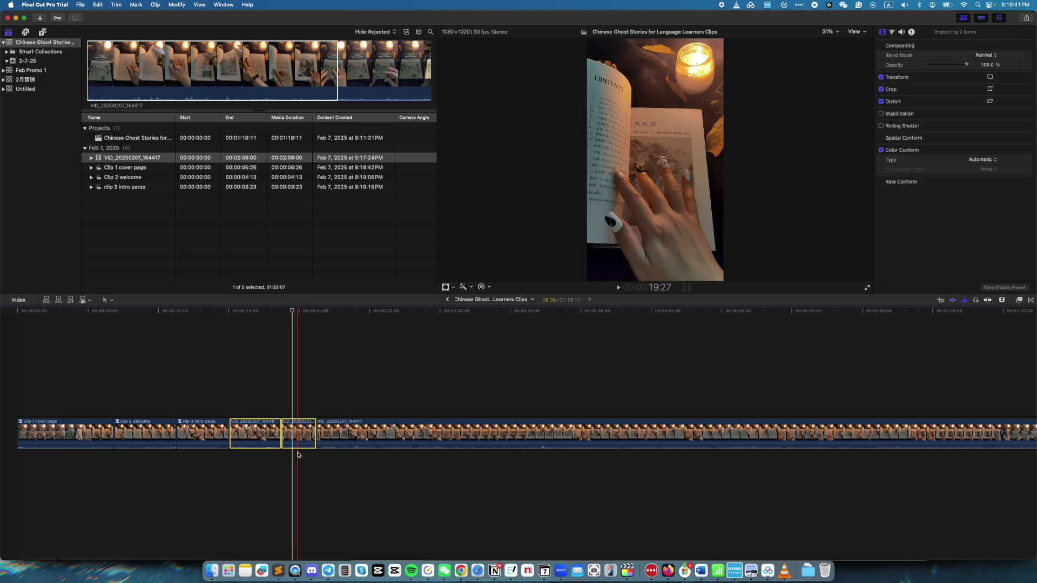
key("alt+g")
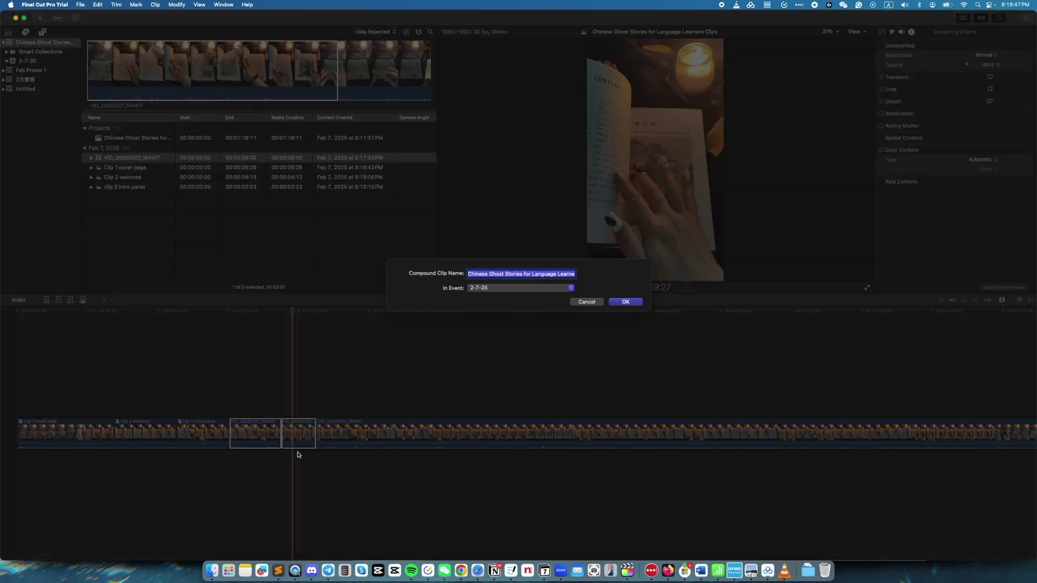
type("clip 4 table of contents")
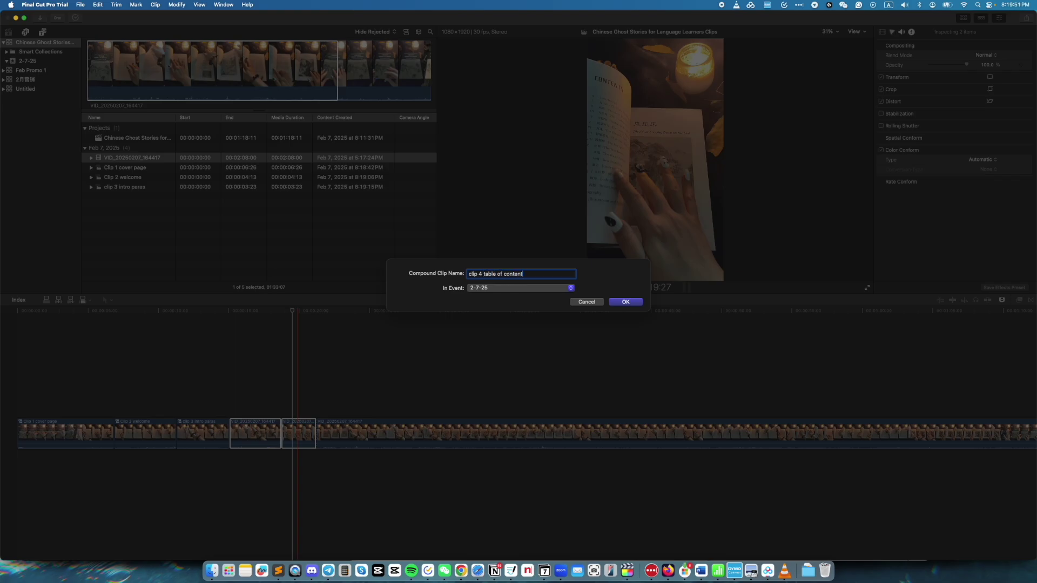
key("Return")
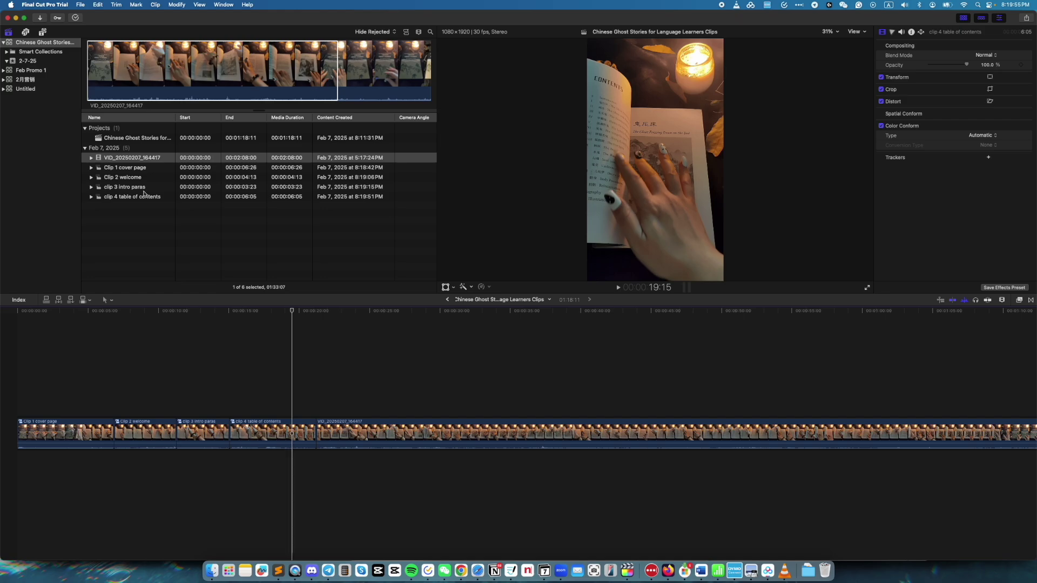
- Select the browser range from Clip 1 cover page to clip 4 table of contents
left_click(221, 220)
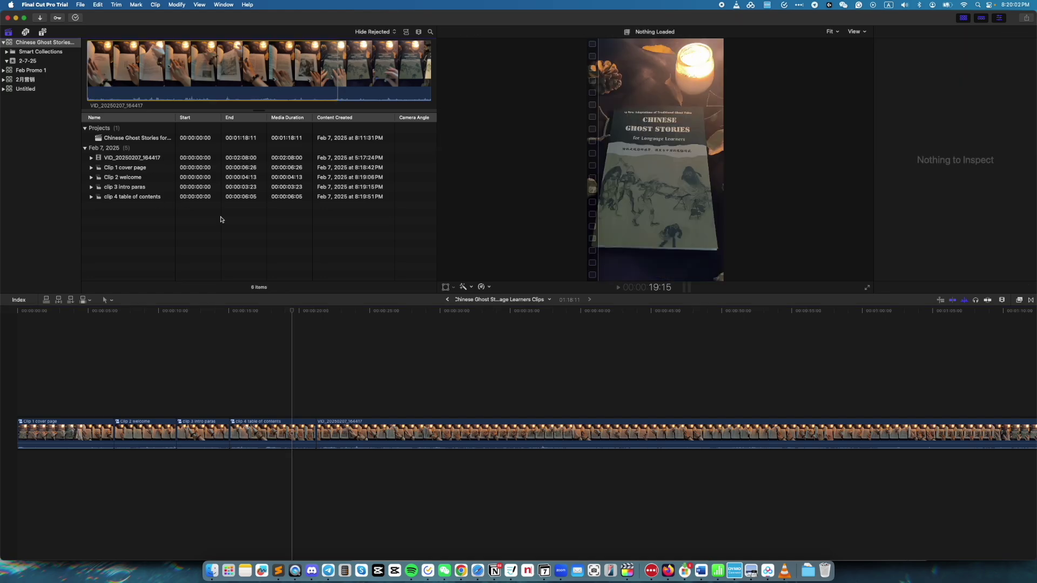
left_click(160, 168)
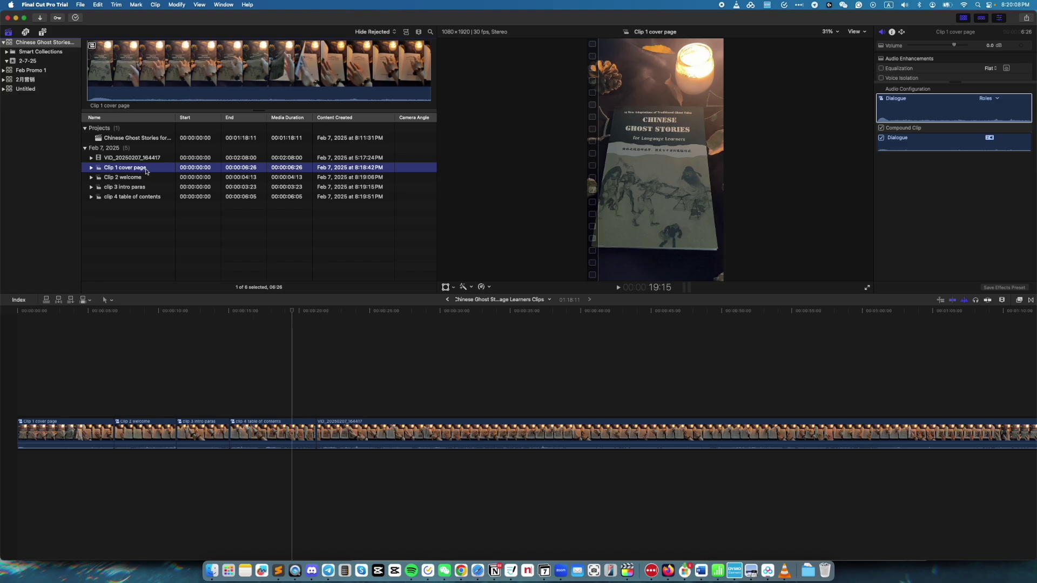
left_click(146, 197, "shift")
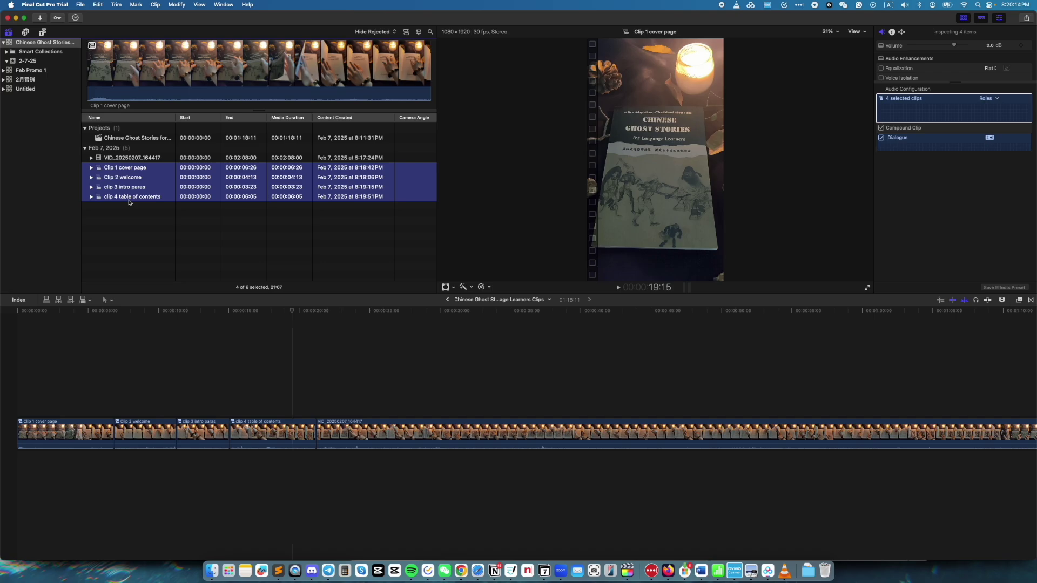
- Share the four clips as HEVC - High Efficiency Video into the Chinese Ghost Stories folder
left_click(80, 7)
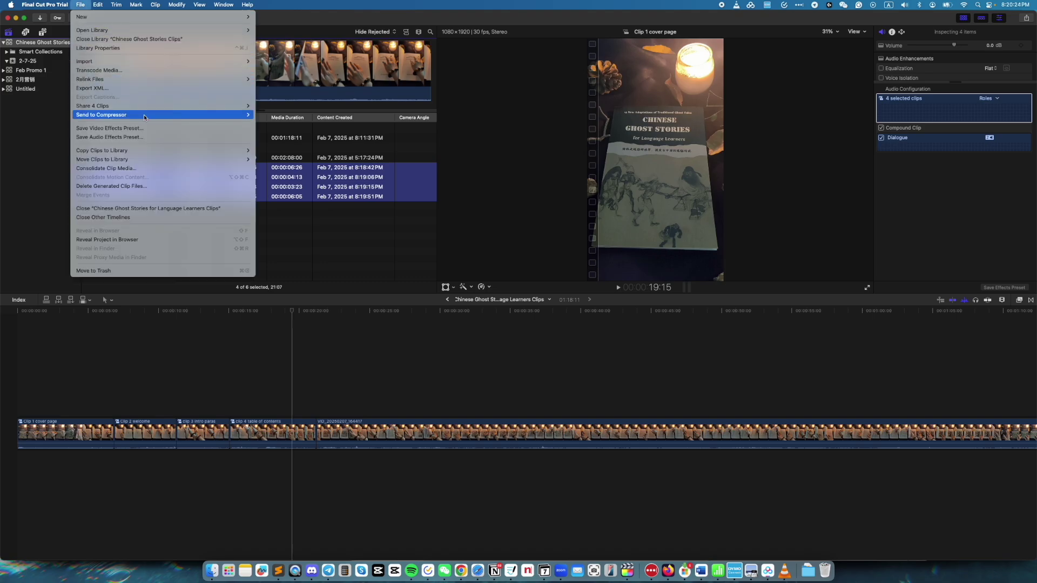
mouse_move(154, 109)
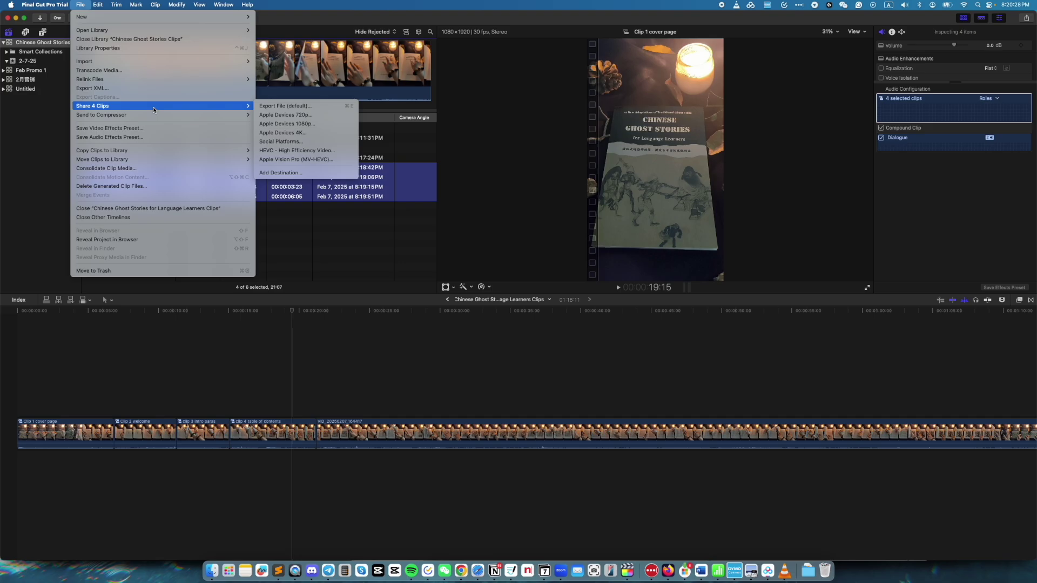
left_click(326, 154)
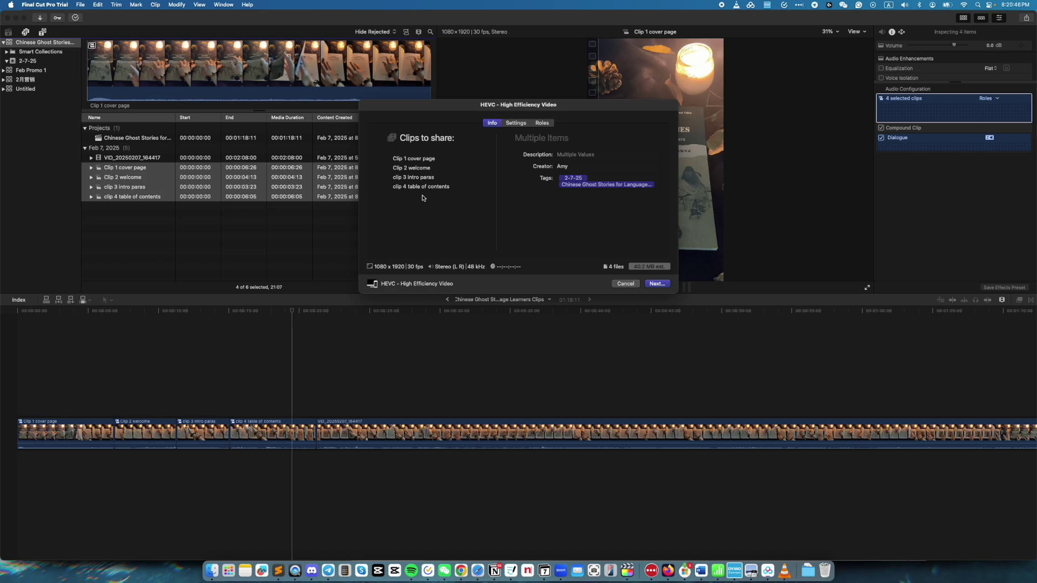
left_click(656, 284)
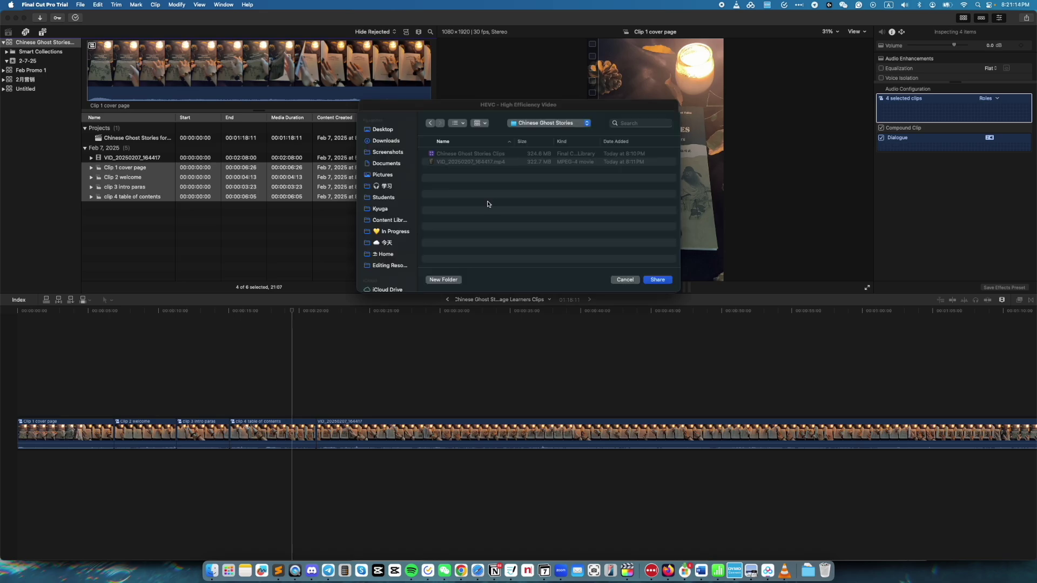
left_click(650, 282)
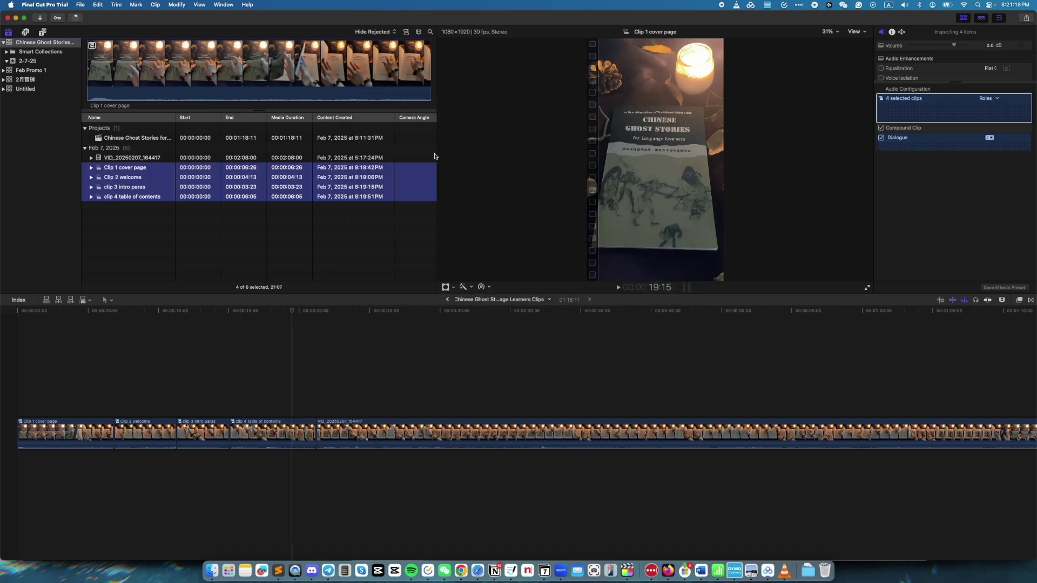
- Check the Sharing progress in Background Tasks and close the exported clip preview
left_click(78, 19)
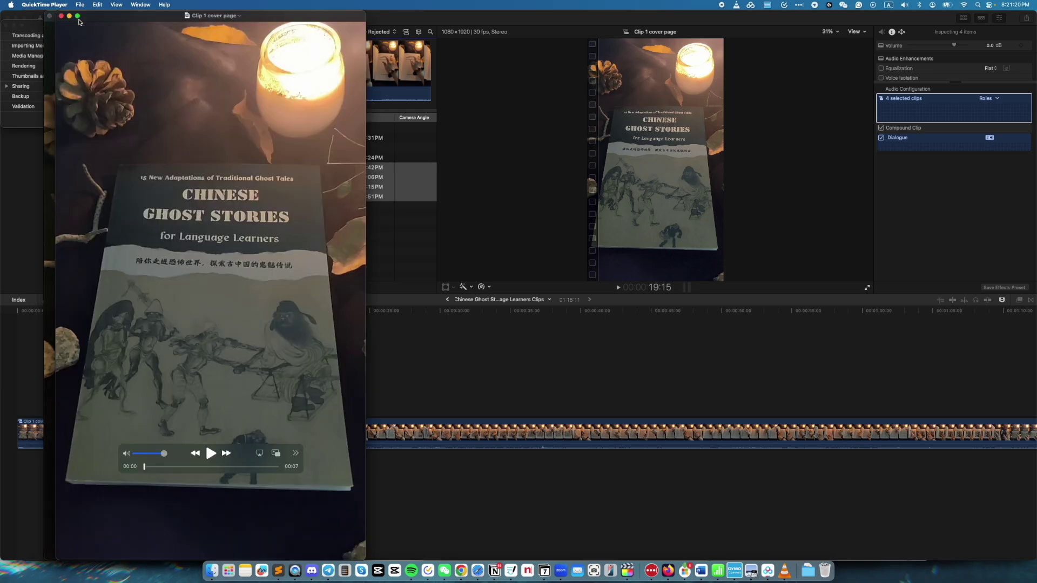
key("super+w")
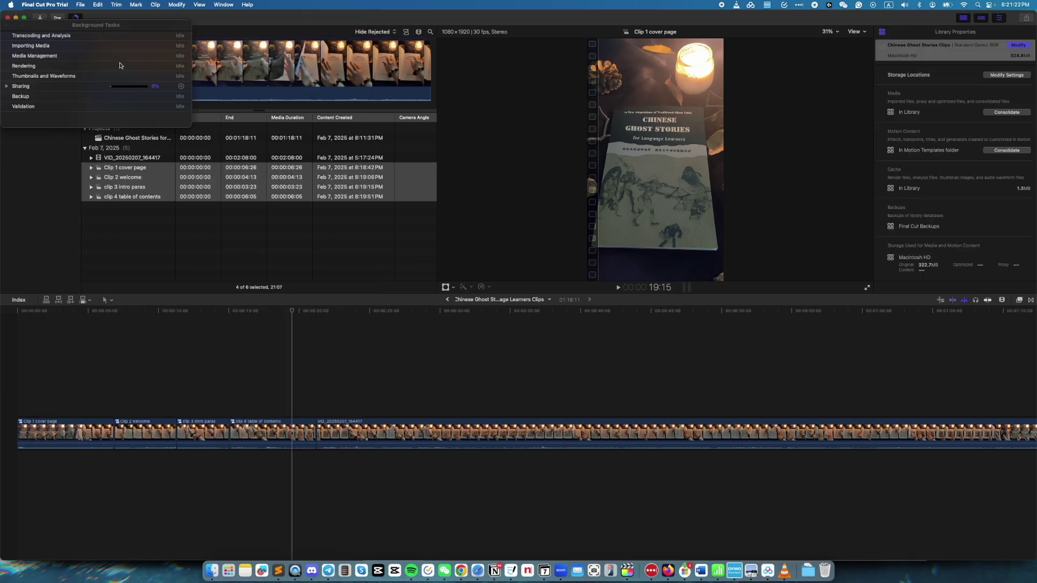